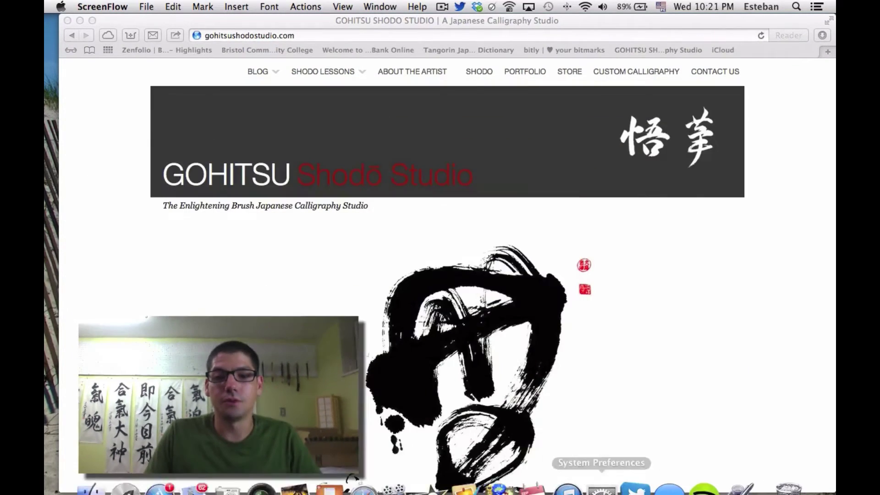
Launch System Preferences from the Dock and go to the Keyboard pane
{"action": "mouse_move", "coordinate": [601, 472]}
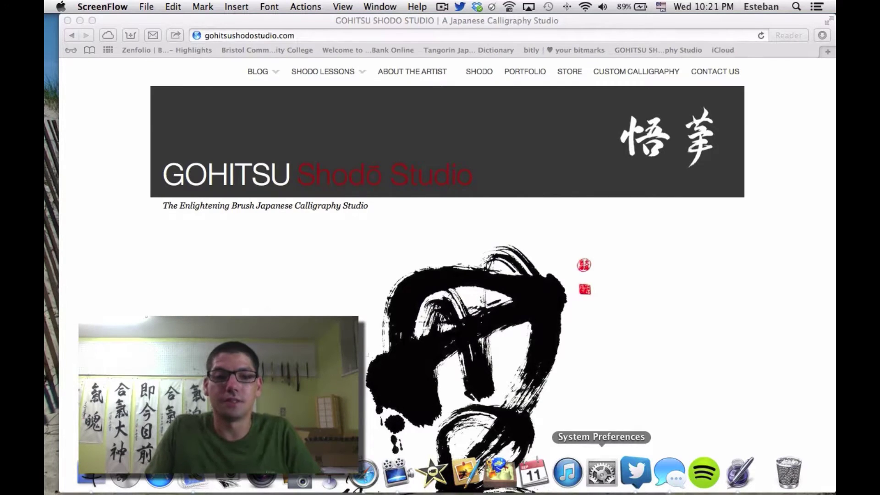
{"action": "left_click", "coordinate": [602, 472]}
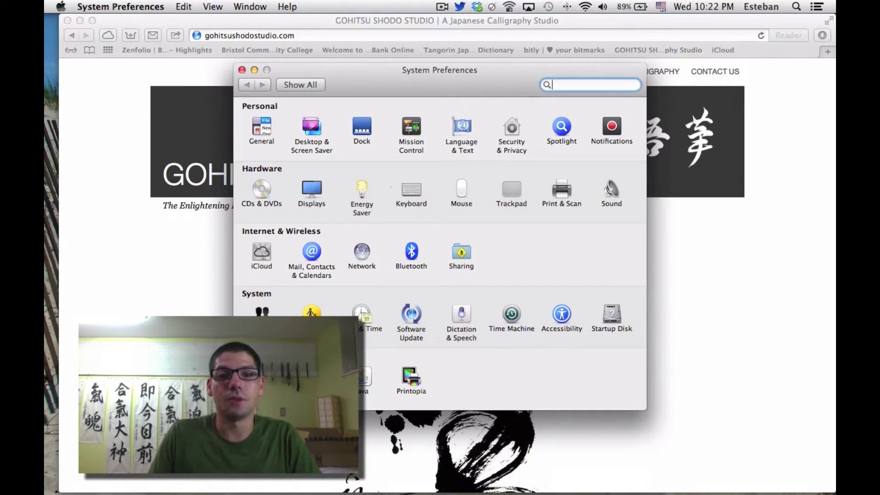
{"action": "left_click", "coordinate": [411, 189]}
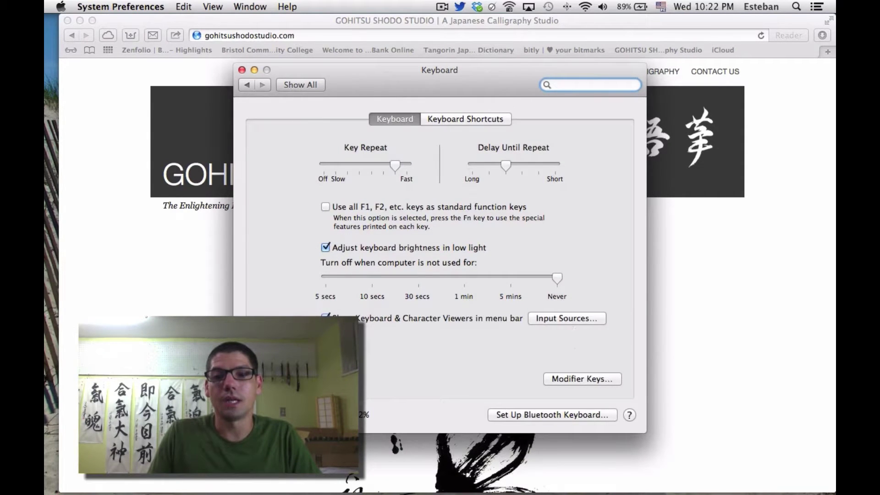
Enable the Kotoeri Japanese input source under Input Sources, then quit System Preferences
{"action": "left_click", "coordinate": [567, 318]}
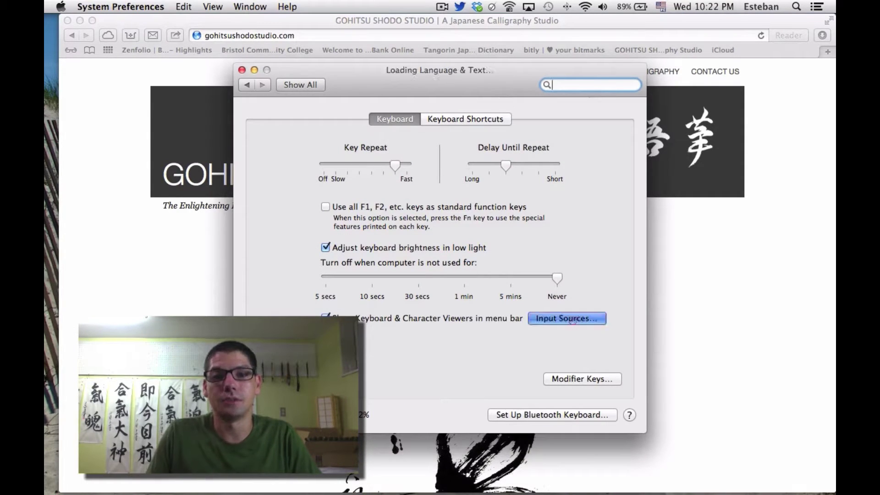
{"action": "scroll", "coordinate": [347, 238], "scroll_direction": "down", "scroll_amount": 10}
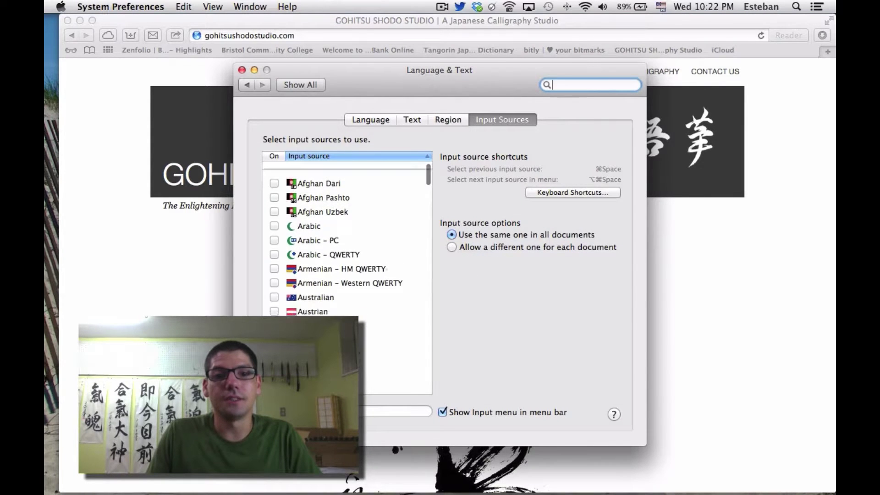
{"action": "scroll", "coordinate": [347, 239], "scroll_direction": "down", "scroll_amount": 3}
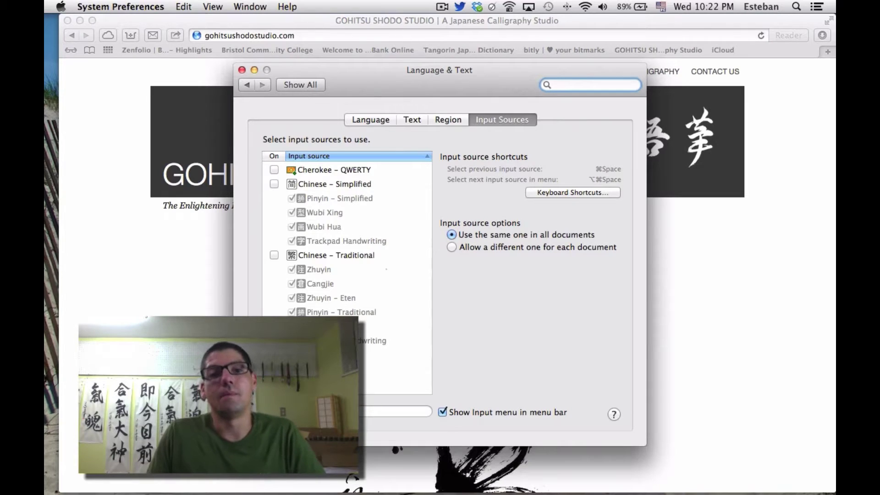
{"action": "scroll", "coordinate": [347, 238], "scroll_direction": "down", "scroll_amount": 2}
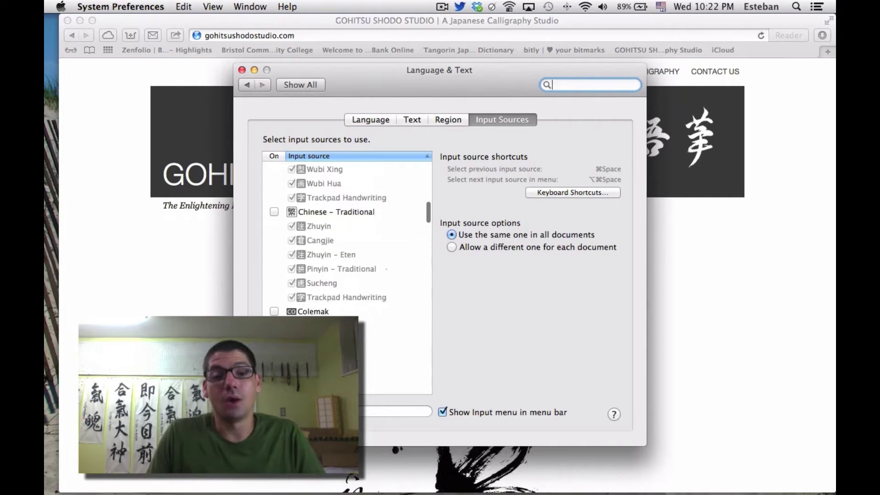
{"action": "scroll", "coordinate": [347, 238], "scroll_direction": "down", "scroll_amount": 3}
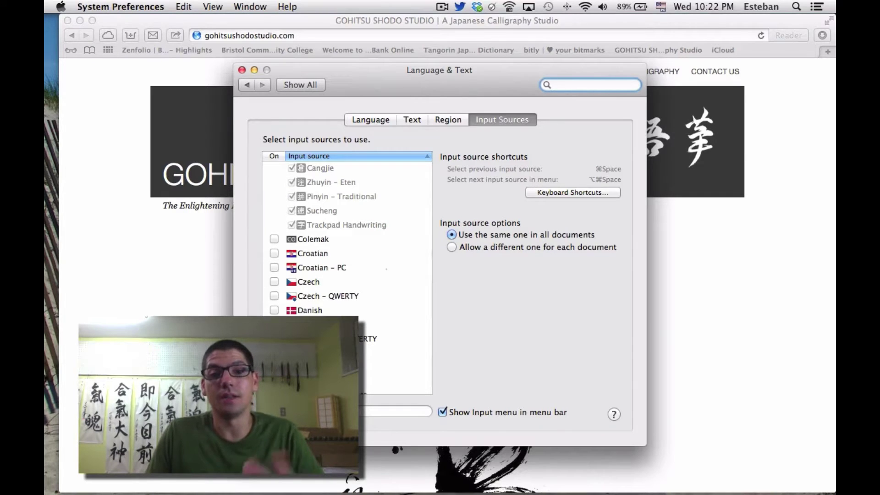
{"action": "scroll", "coordinate": [347, 271], "scroll_direction": "down", "scroll_amount": 5}
{"action": "scroll", "coordinate": [347, 270], "scroll_direction": "down", "scroll_amount": 5}
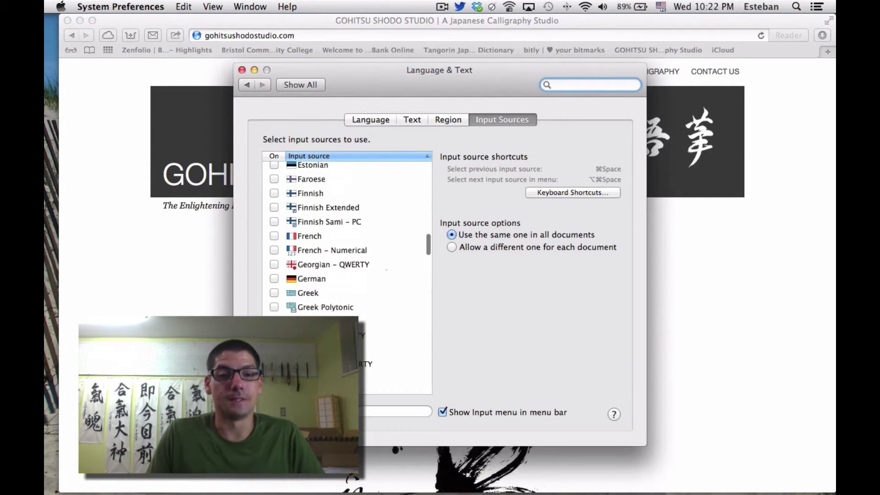
{"action": "scroll", "coordinate": [347, 270], "scroll_direction": "down", "scroll_amount": 8}
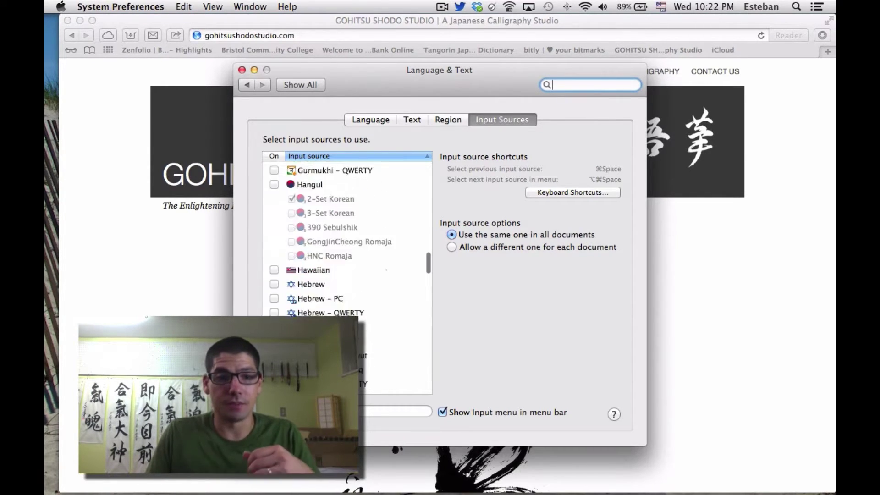
{"action": "scroll", "coordinate": [347, 270], "scroll_direction": "down", "scroll_amount": 5}
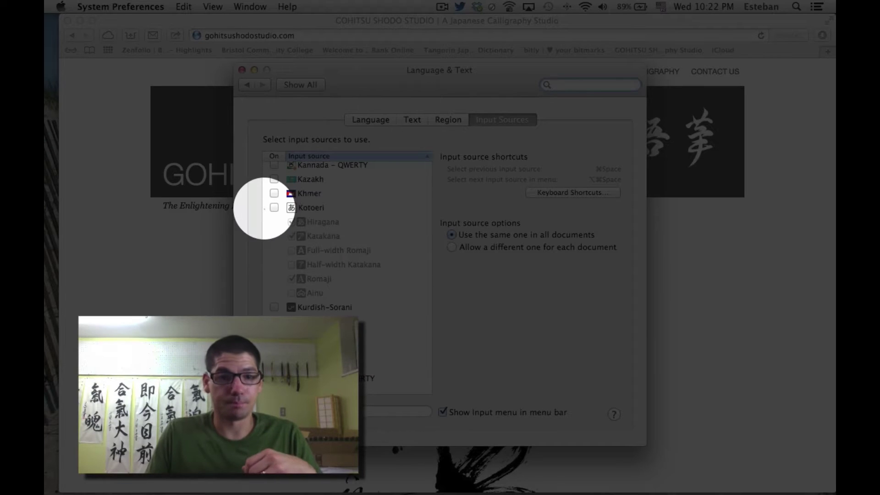
{"action": "left_click", "coordinate": [274, 207]}
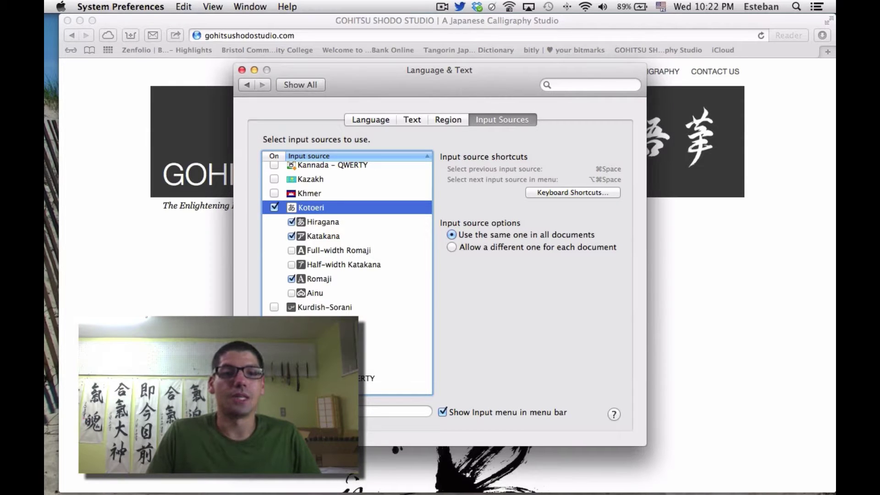
{"action": "key", "text": "super+q"}
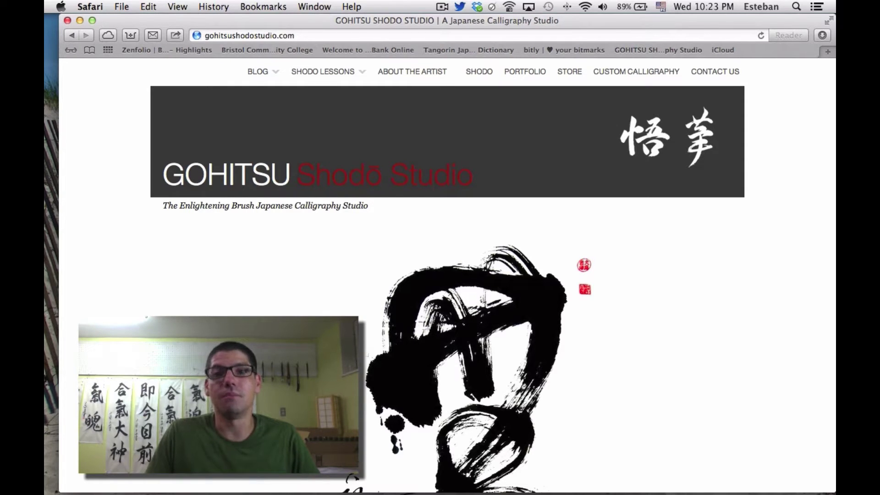
Switch the active input source to Hiragana from the menu bar and launch Pages
{"action": "left_click", "coordinate": [661, 6]}
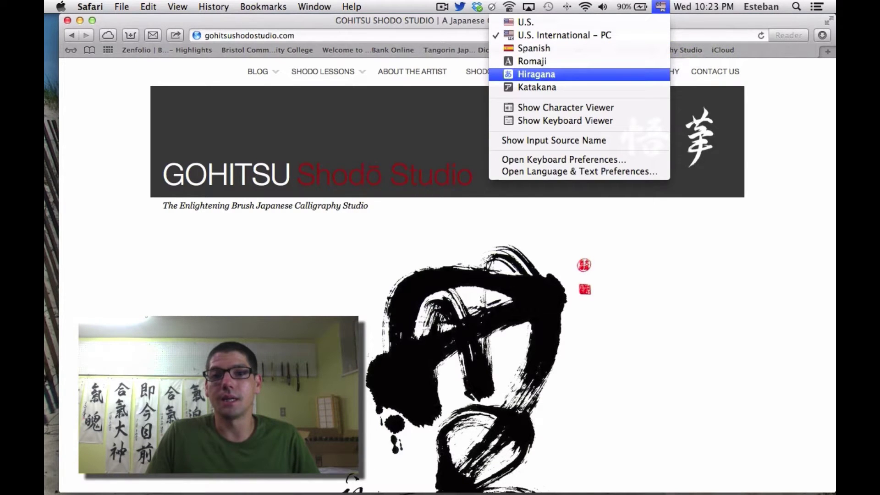
{"action": "left_click", "coordinate": [536, 75]}
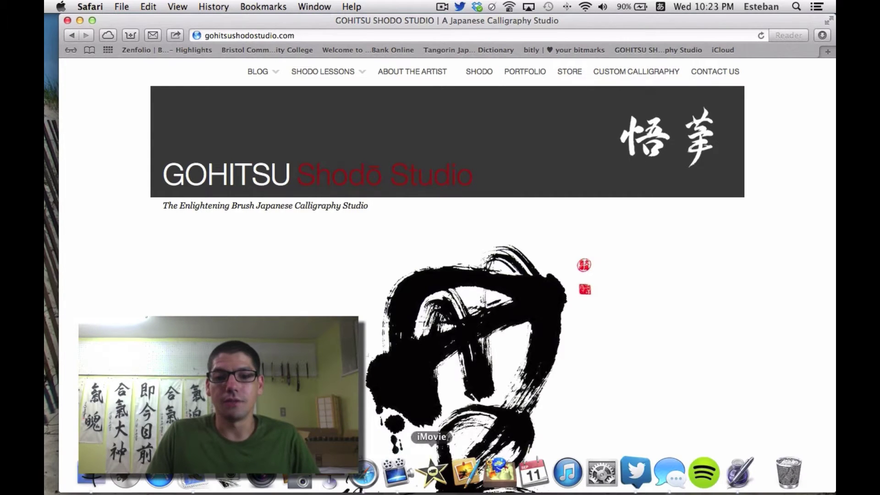
{"action": "left_click", "coordinate": [738, 472]}
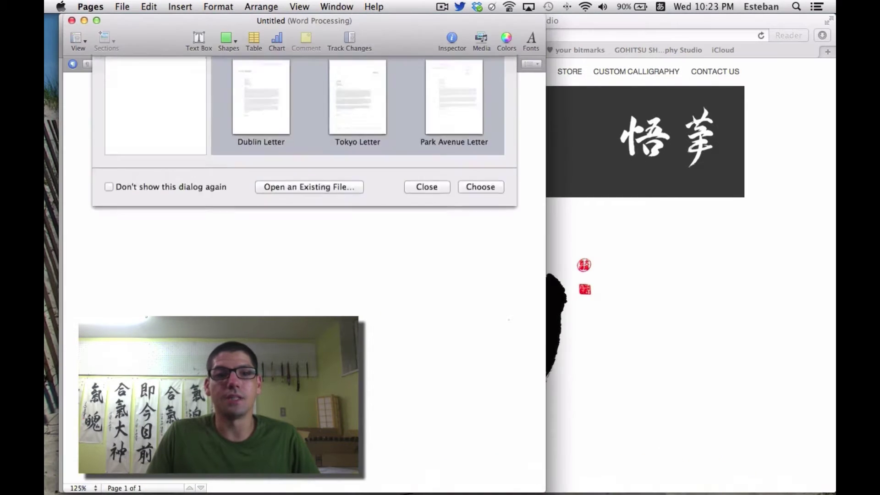
Create a Blank document and type 'nichi' to enter the hiragana にち
{"action": "left_click", "coordinate": [479, 422]}
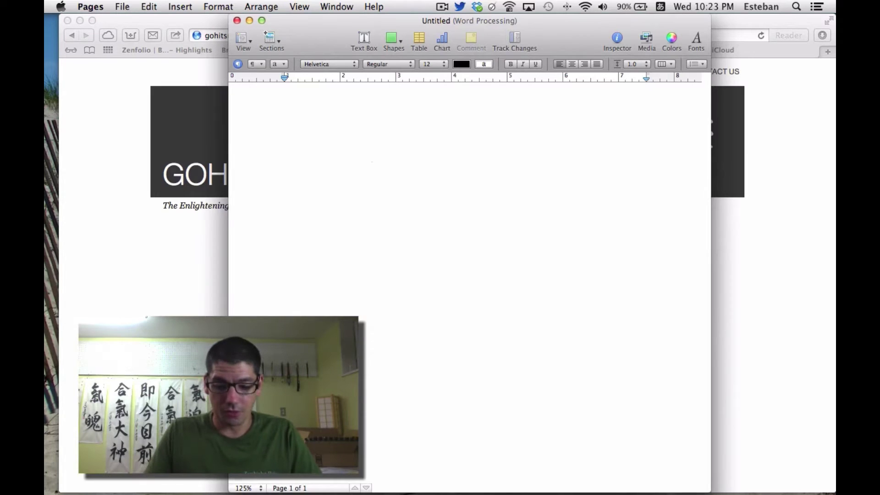
{"action": "type", "text": "nichi"}
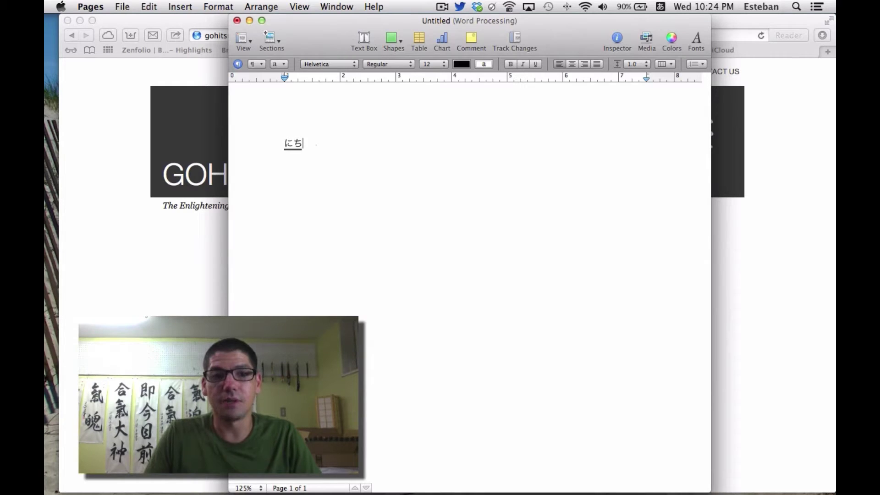
Convert the hiragana にち into the kanji 日 with Space
{"action": "key", "text": "space"}
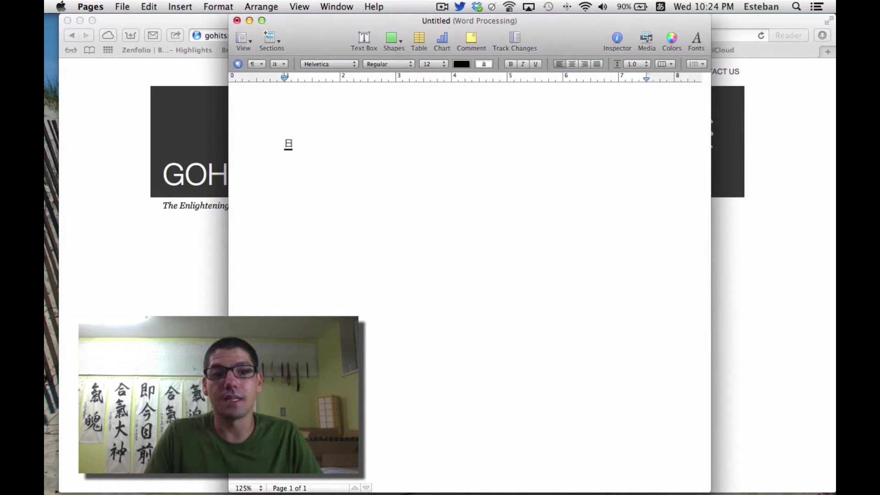
Confirm 日 from the candidate list and add a second 日, giving 日日
{"action": "key", "text": "space"}
{"action": "key", "text": "space"}
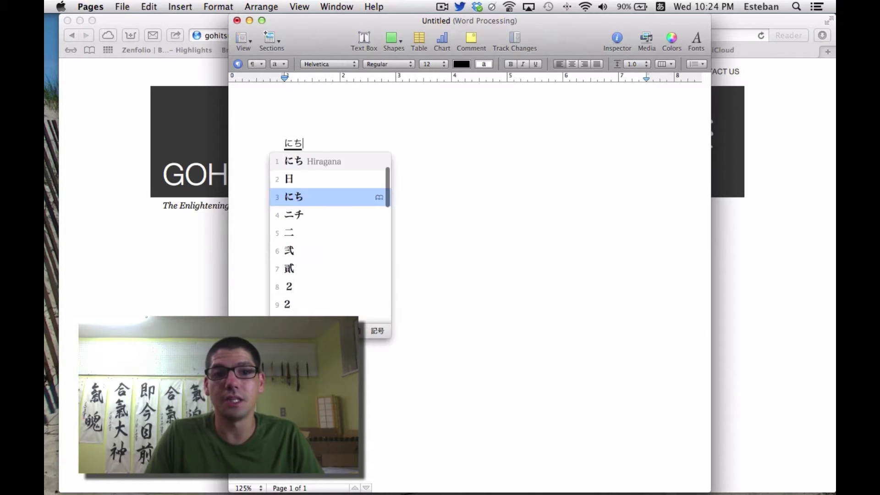
{"action": "key", "text": "space"}
{"action": "key", "text": "space"}
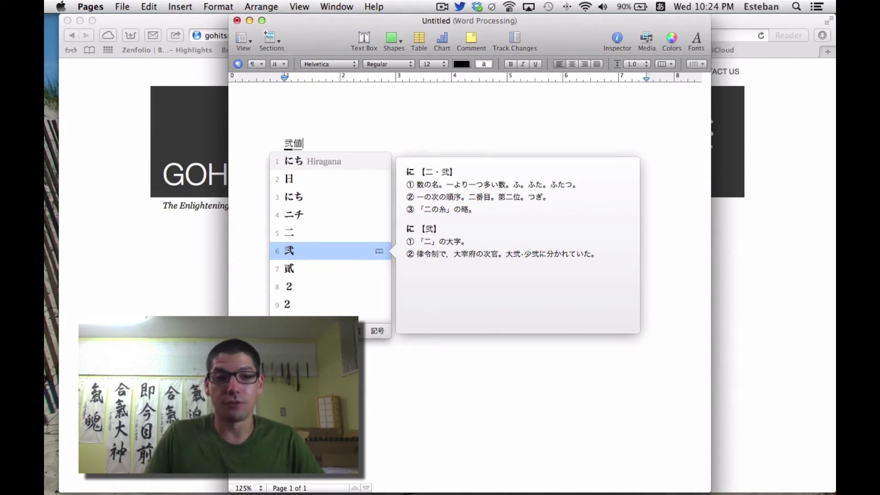
{"action": "key", "text": "Up"}
{"action": "key", "text": "Up"}
{"action": "key", "text": "Up"}
{"action": "key", "text": "Up"}
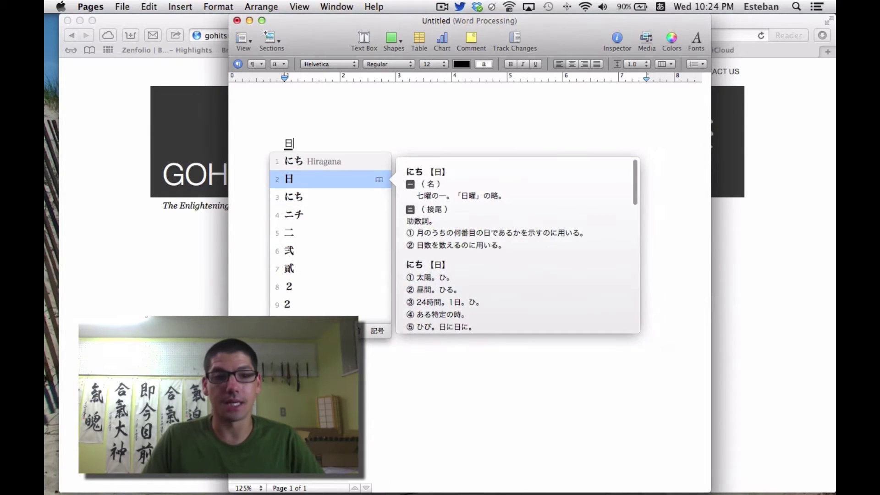
{"action": "key", "text": "Return"}
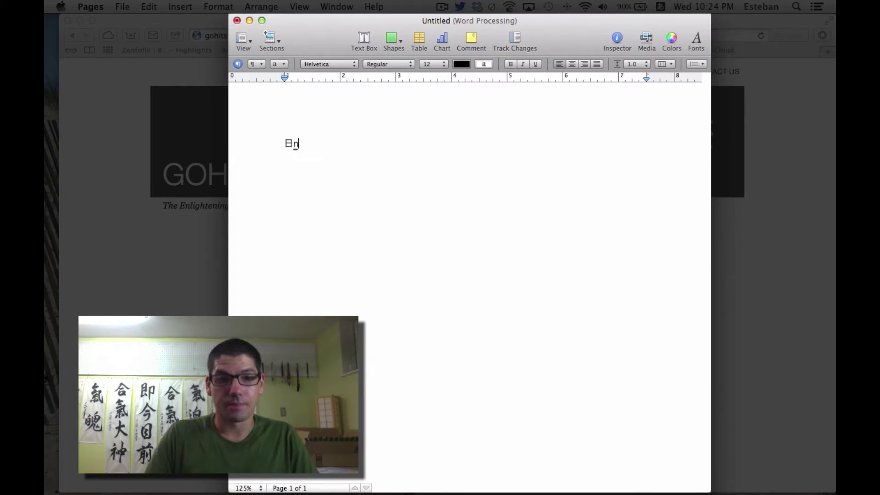
{"action": "type", "text": "id"}
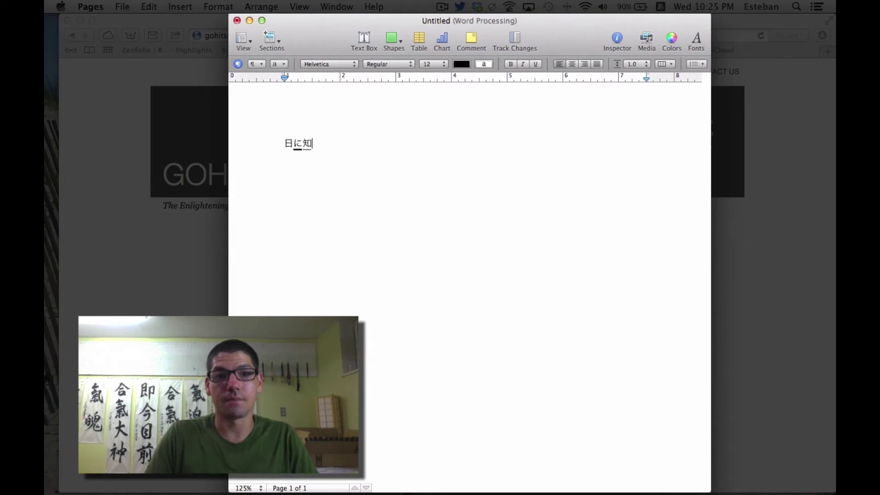
{"action": "key", "text": "BackSpace"}
{"action": "type", "text": "ich"}
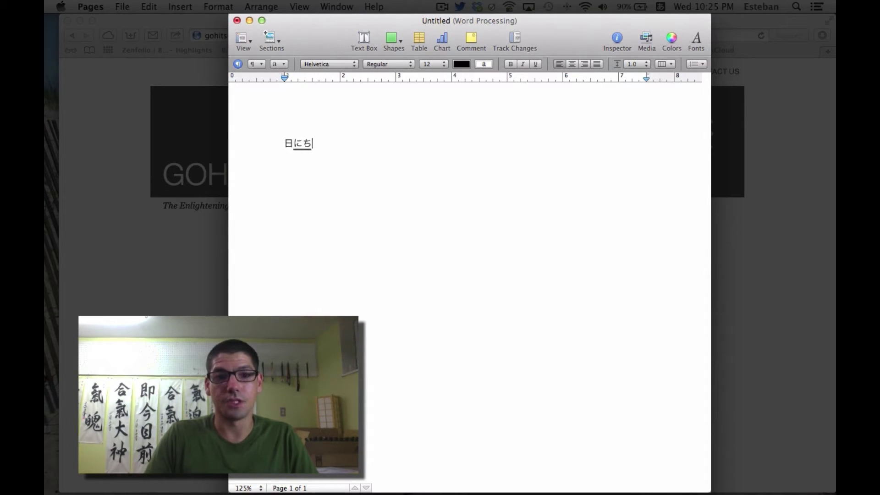
{"action": "key", "text": "space"}
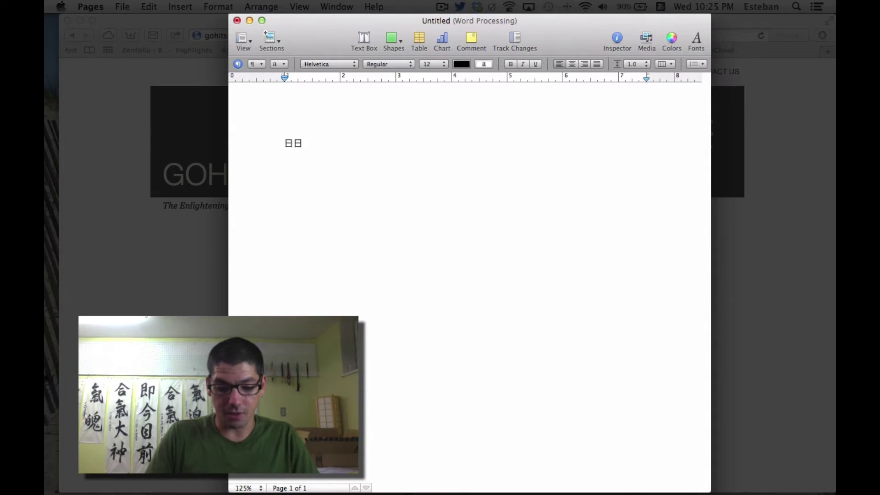
Convert これ to 是 and こう to 好, committing each after 日日
{"action": "type", "text": "kore"}
{"action": "key", "text": "space"}
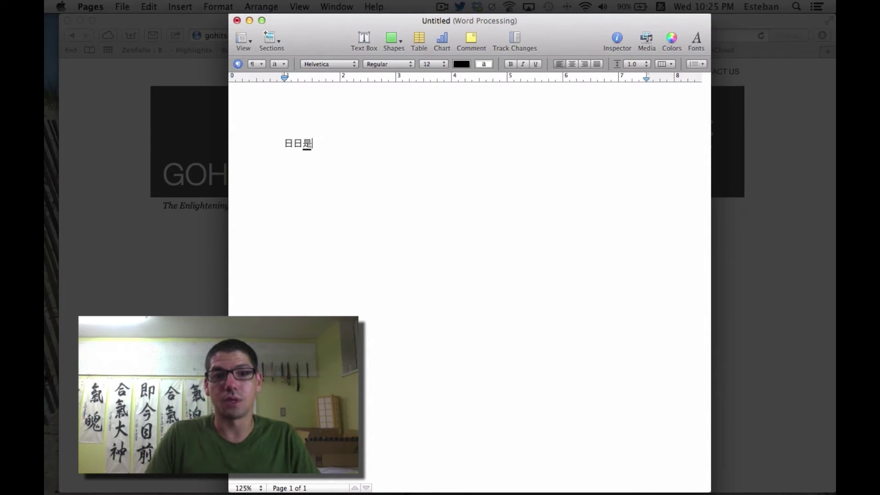
{"action": "key", "text": "Return"}
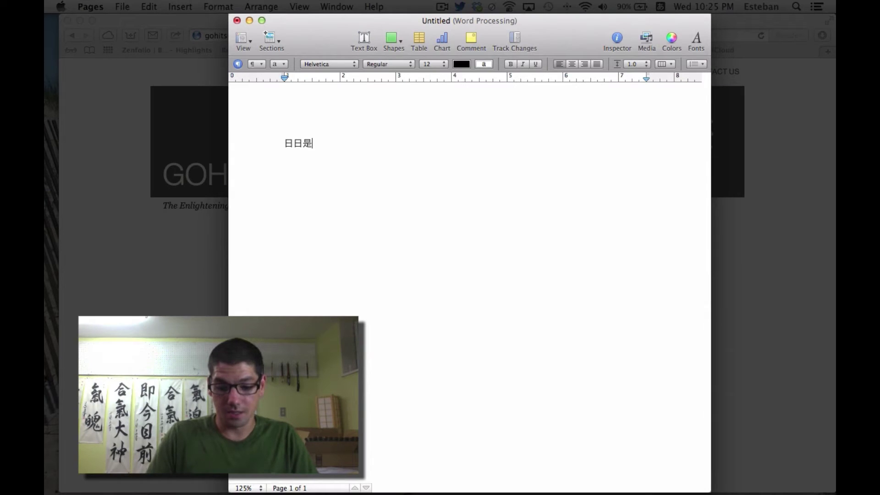
{"action": "type", "text": "kou"}
{"action": "key", "text": "space"}
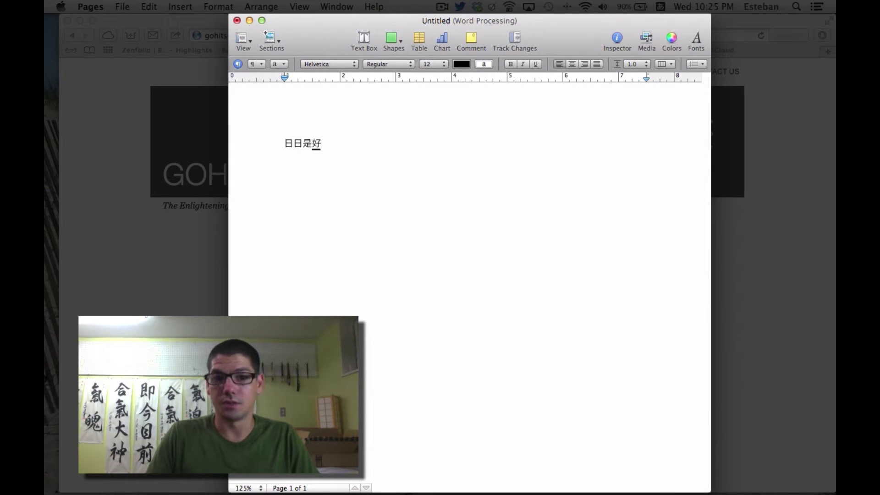
{"action": "key", "text": "Return"}
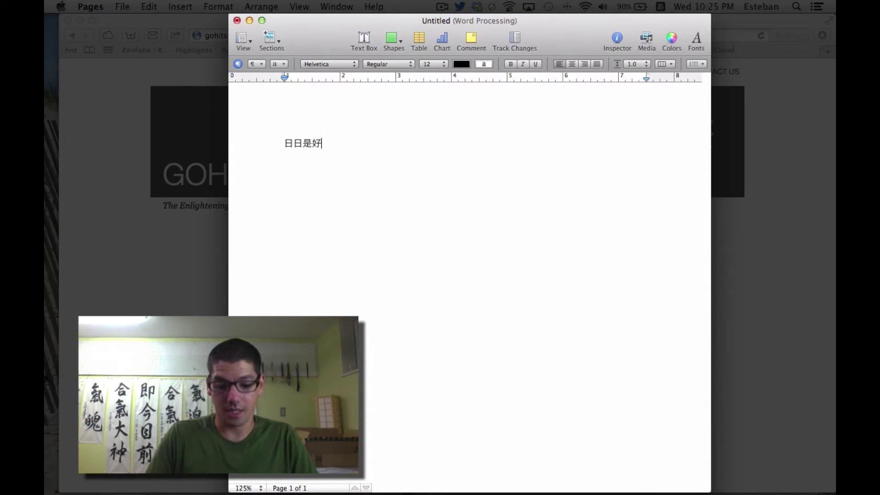
Remove the mistyped readings and convert にち to the final 日, completing 日日是好日
{"action": "type", "text": "mn"}
{"action": "key", "text": "BackSpace"}
{"action": "key", "text": "BackSpace"}
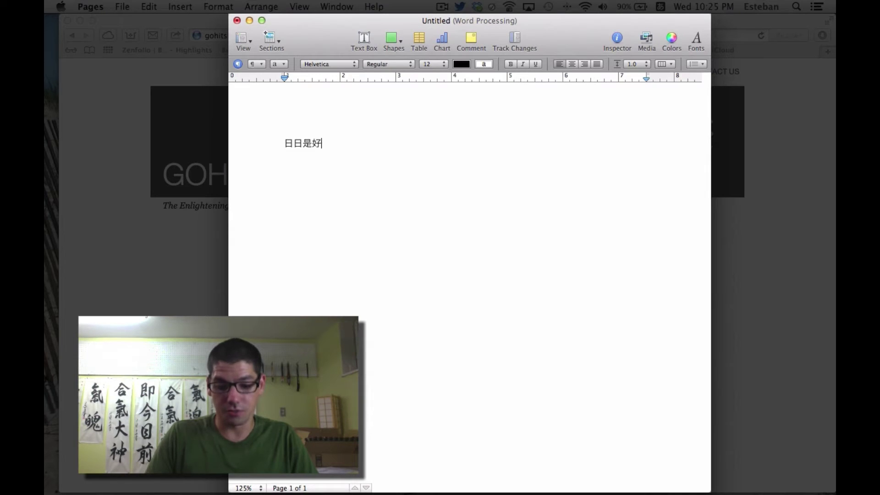
{"action": "type", "text": "micho"}
{"action": "key", "text": "BackSpace"}
{"action": "key", "text": "BackSpace"}
{"action": "key", "text": "BackSpace"}
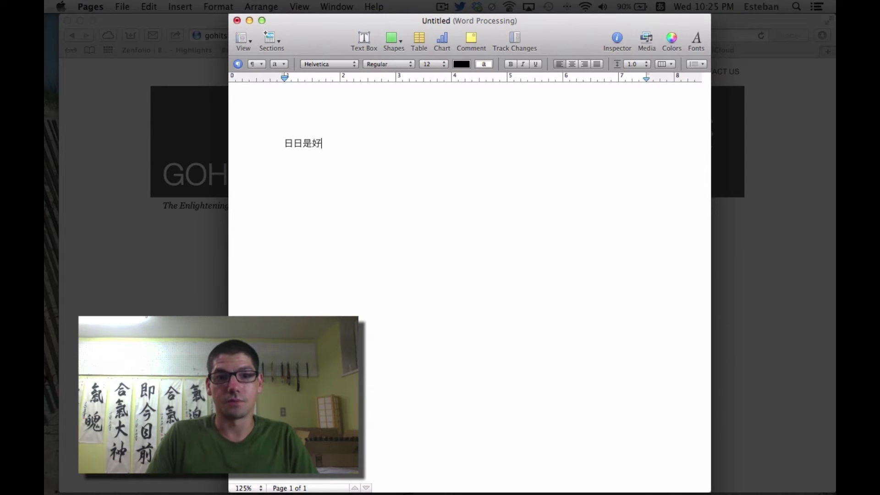
{"action": "type", "text": "nichi"}
{"action": "key", "text": "space"}
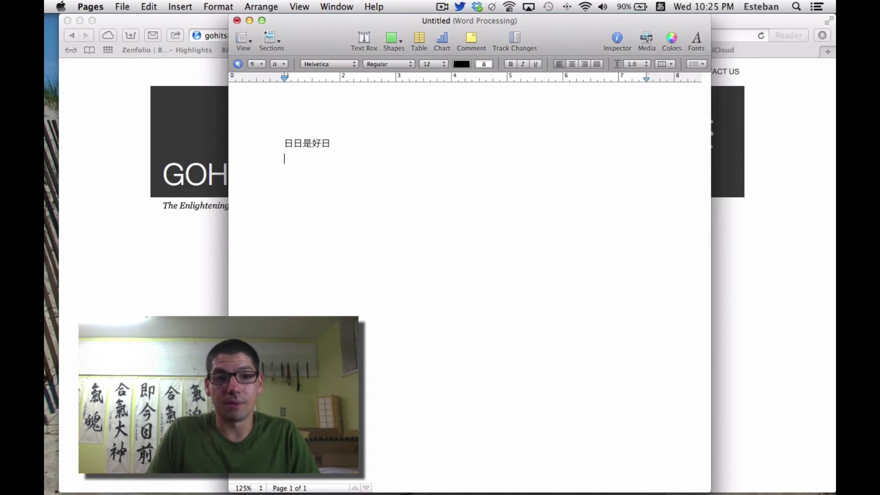
On a new line, convert a reading to 是, browse its alternative kanji candidates, then return to Safari
{"action": "key", "text": "Return"}
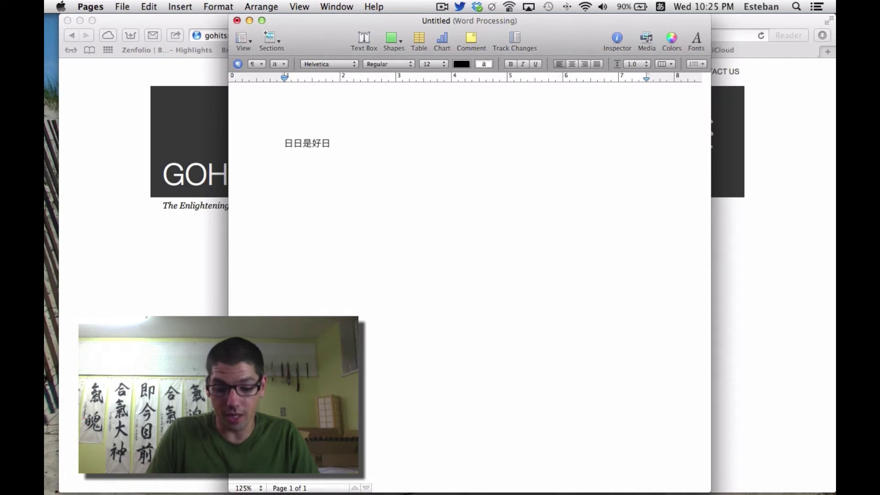
{"action": "type", "text": "shi"}
{"action": "key", "text": "space"}
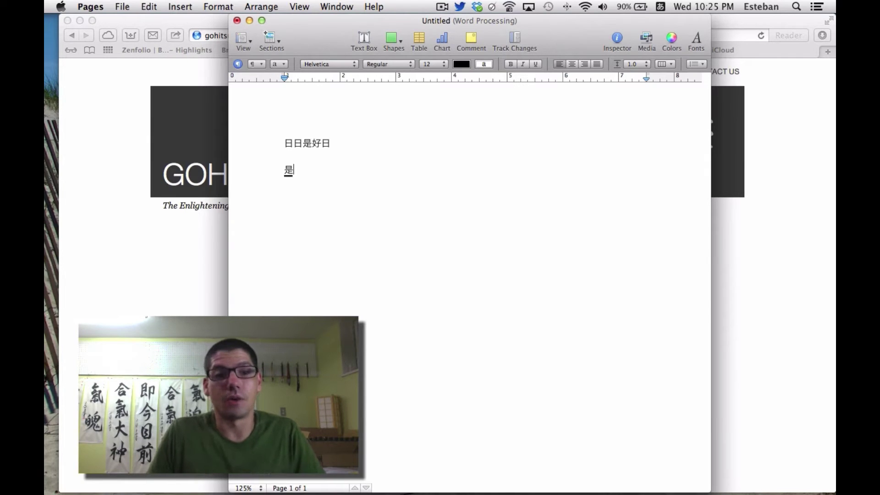
{"action": "key", "text": "space"}
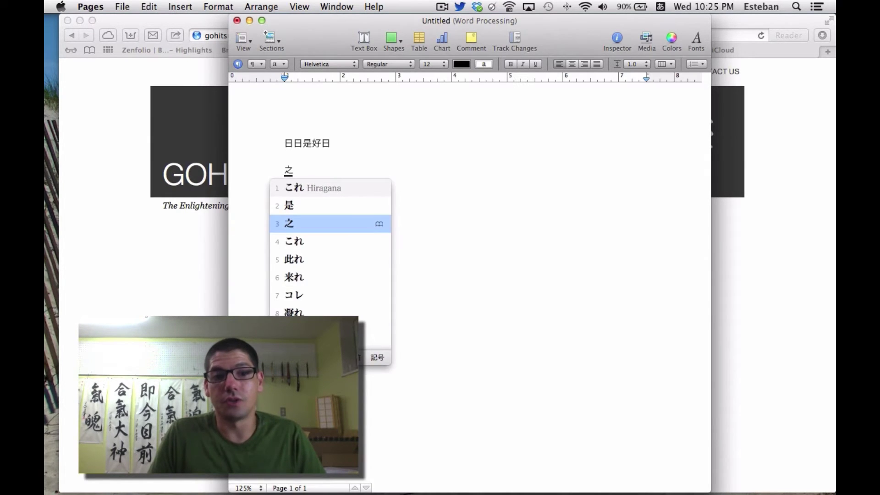
{"action": "key", "text": "space"}
{"action": "key", "text": "space"}
{"action": "key", "text": "space"}
{"action": "key", "text": "space"}
{"action": "key", "text": "space"}
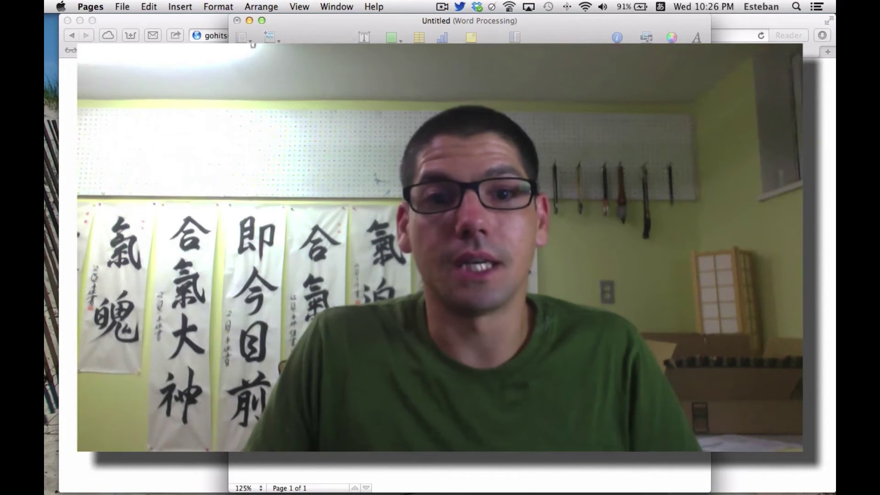
{"action": "left_click", "coordinate": [114, 19]}
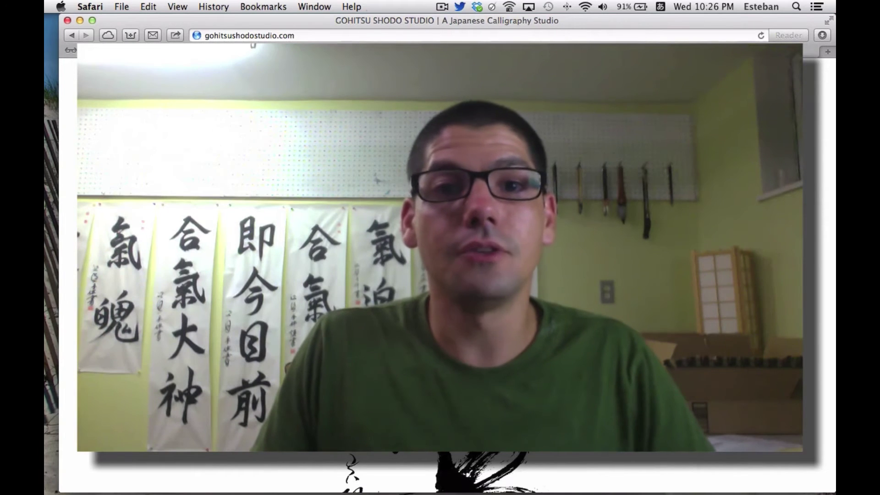
Open the Tangorin dictionary site at tangorin.com from the Favorites bar
{"action": "left_click", "coordinate": [468, 50]}
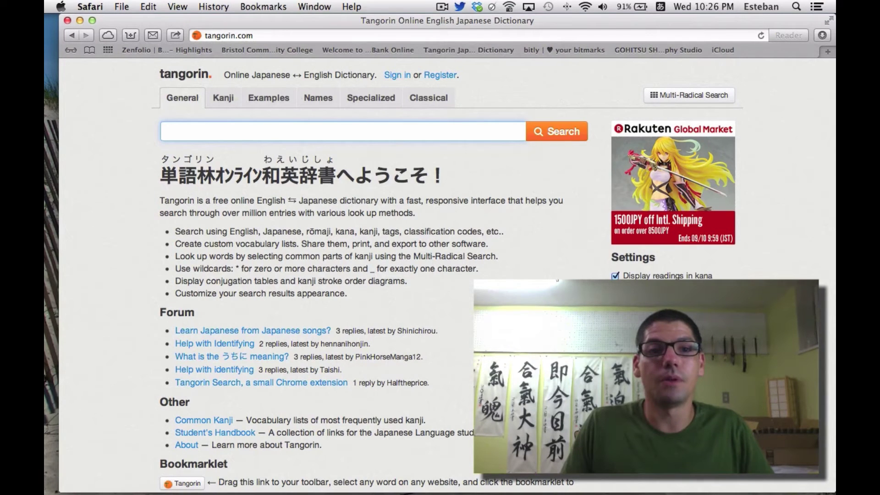
Search Tangorin's Kanji dictionary for 日, converted from the typed reading nichi
{"action": "left_click", "coordinate": [224, 98]}
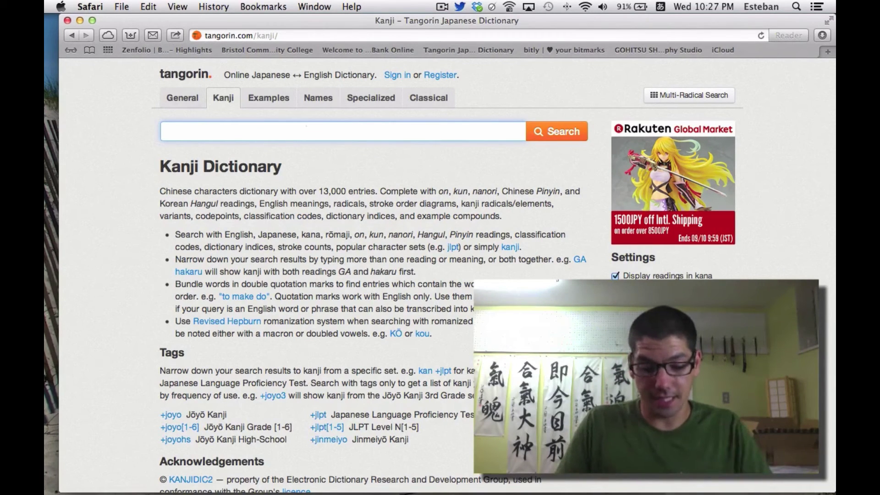
{"action": "type", "text": "nichi"}
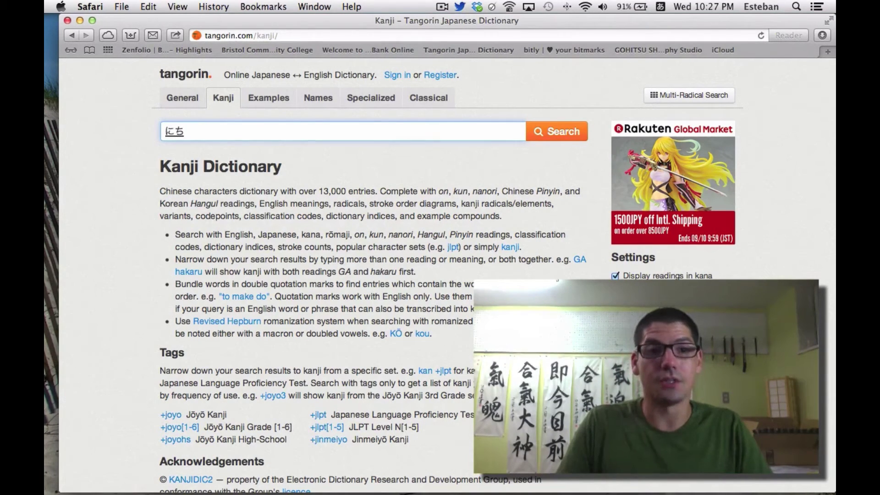
{"action": "key", "text": "space"}
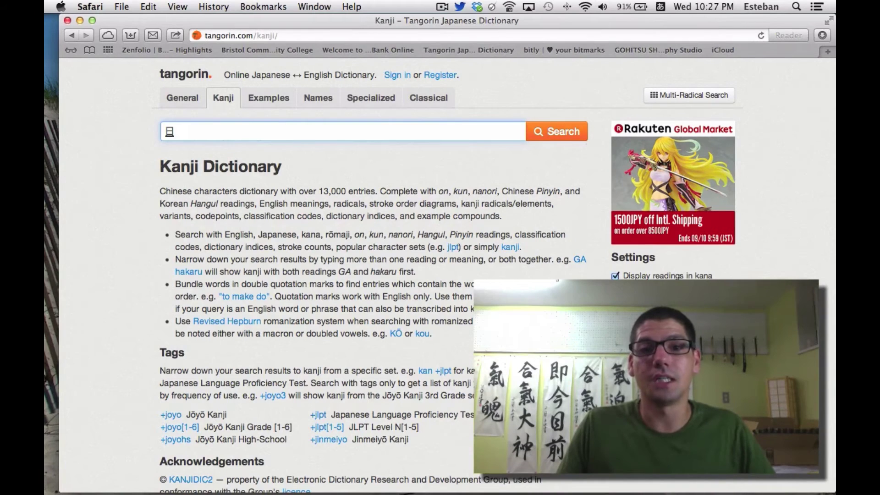
{"action": "key", "text": "Return"}
{"action": "key", "text": "Return"}
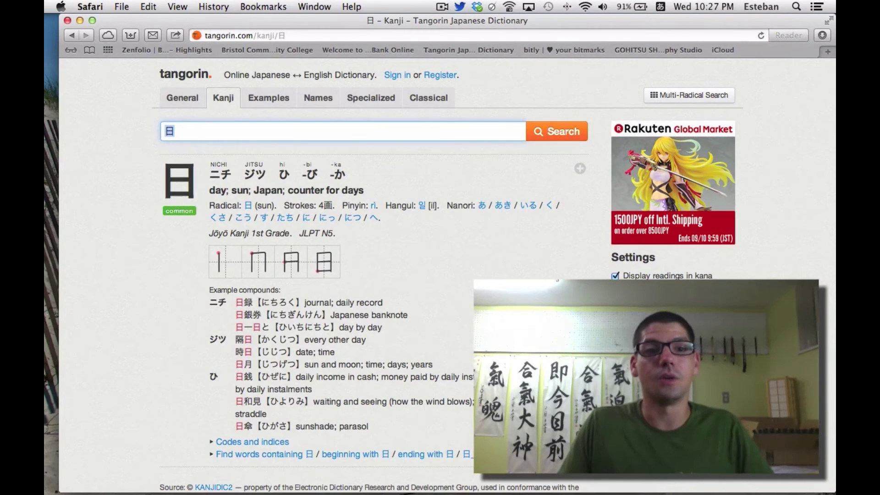
{"action": "scroll", "coordinate": [448, 275], "scroll_direction": "down", "scroll_amount": 3}
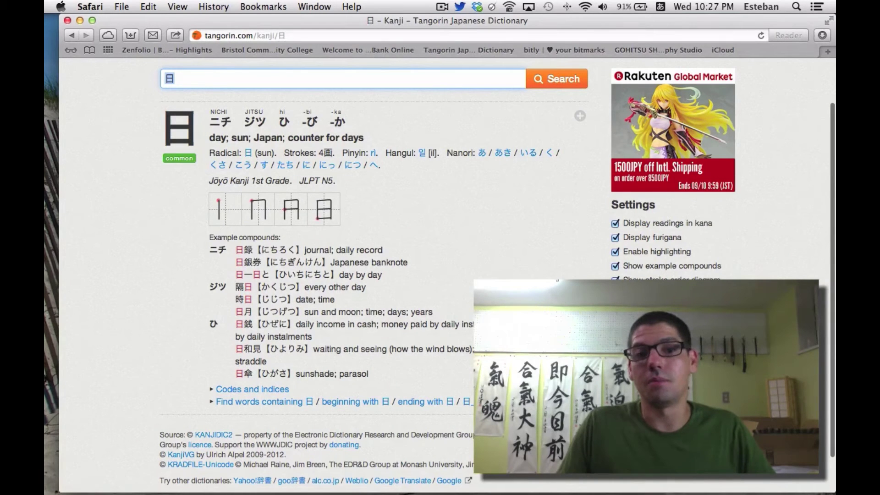
{"action": "scroll", "coordinate": [440, 275], "scroll_direction": "down", "scroll_amount": 3}
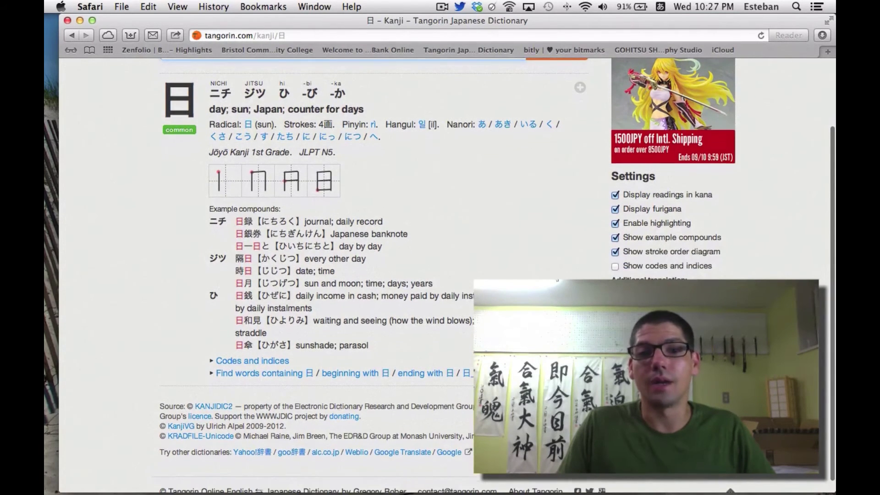
{"action": "scroll", "coordinate": [440, 275], "scroll_direction": "up", "scroll_amount": 1}
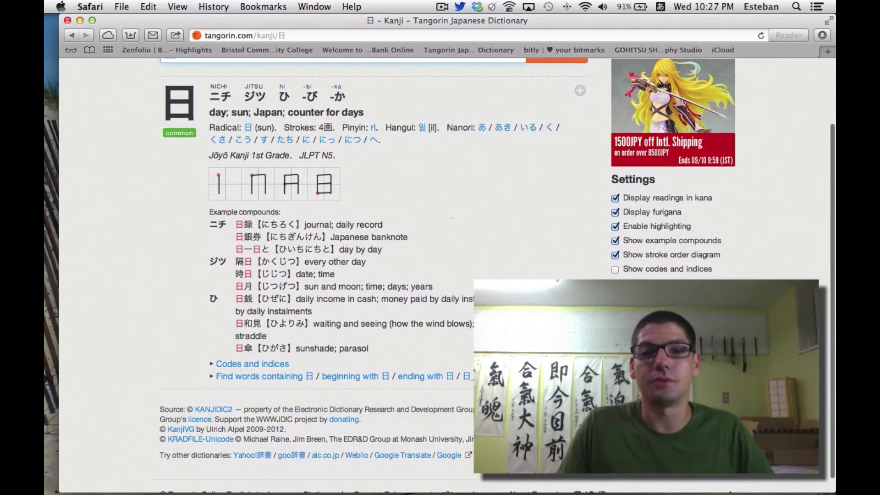
{"action": "scroll", "coordinate": [440, 275], "scroll_direction": "up", "scroll_amount": 5}
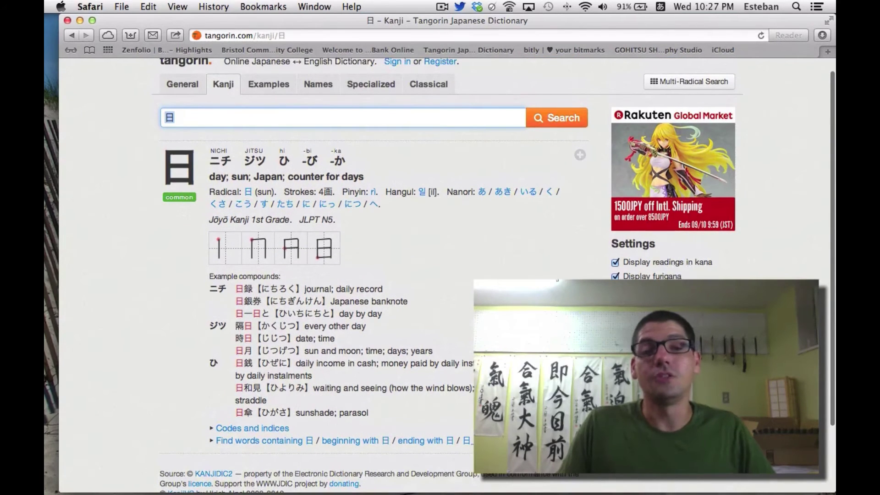
{"action": "left_click", "coordinate": [144, 140]}
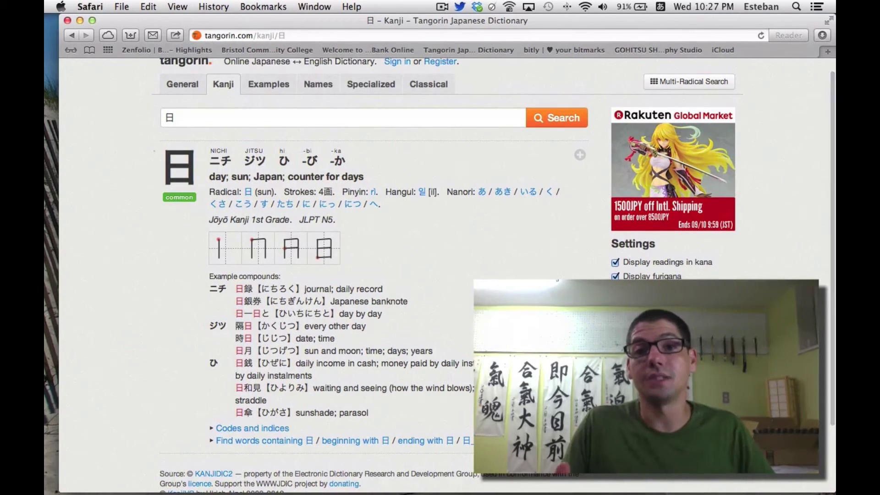